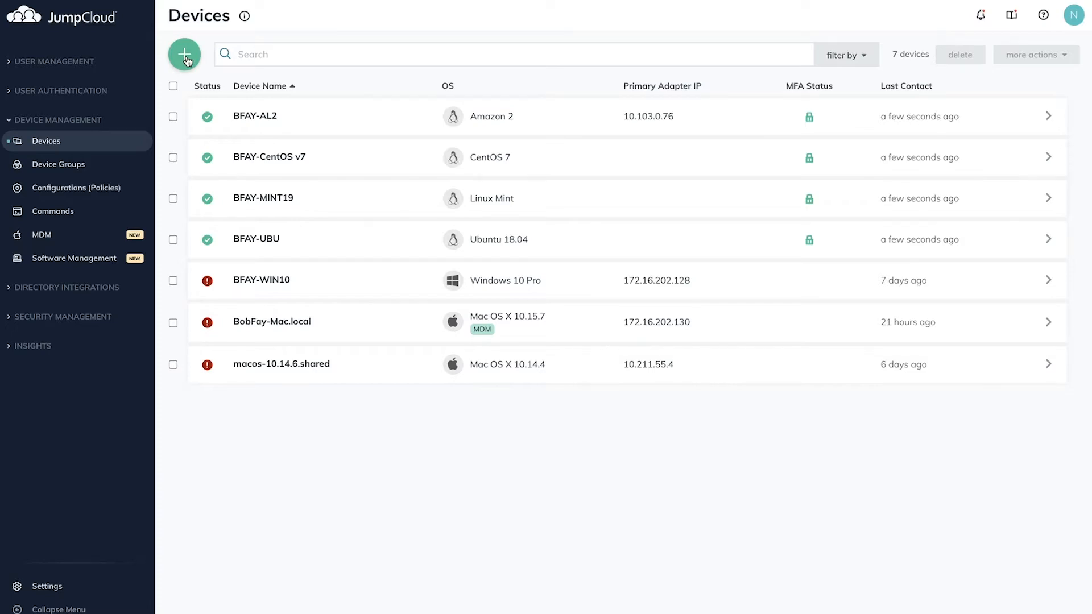
Step: Start adding a new Windows device and download the 26.8 MB JumpCloud Windows agent installer
click(185, 55)
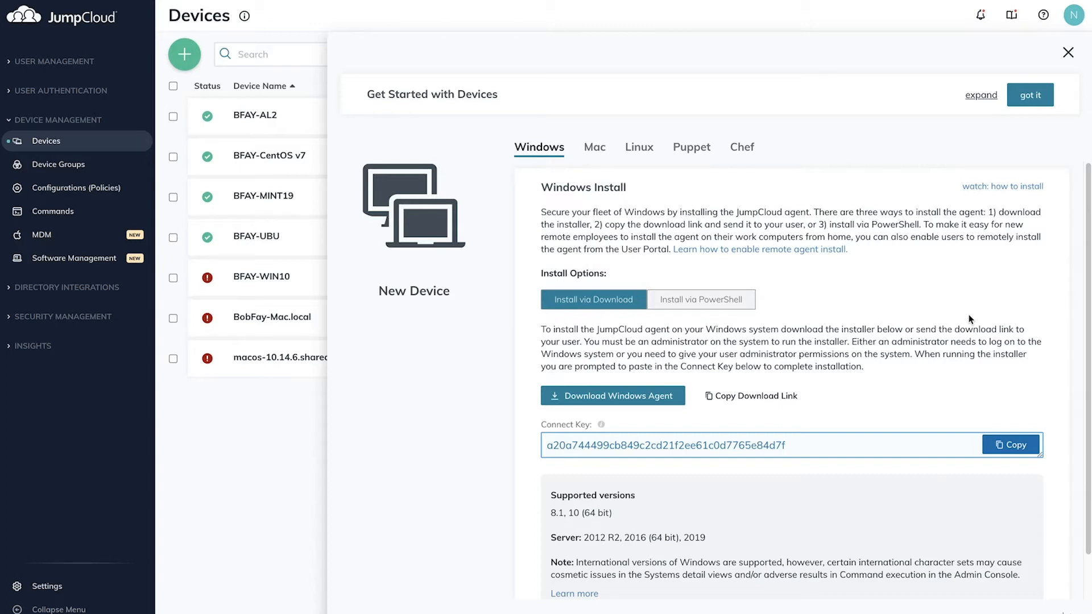
click(658, 404)
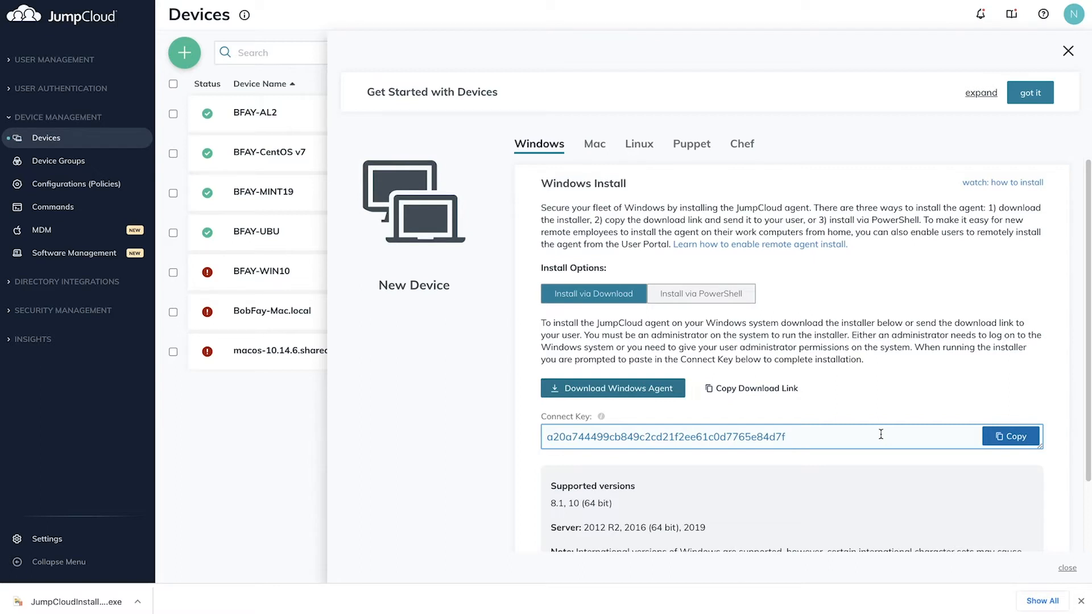
Step: Copy the Windows connect key, then enter the user's password on the VM sign-in screen
click(1012, 442)
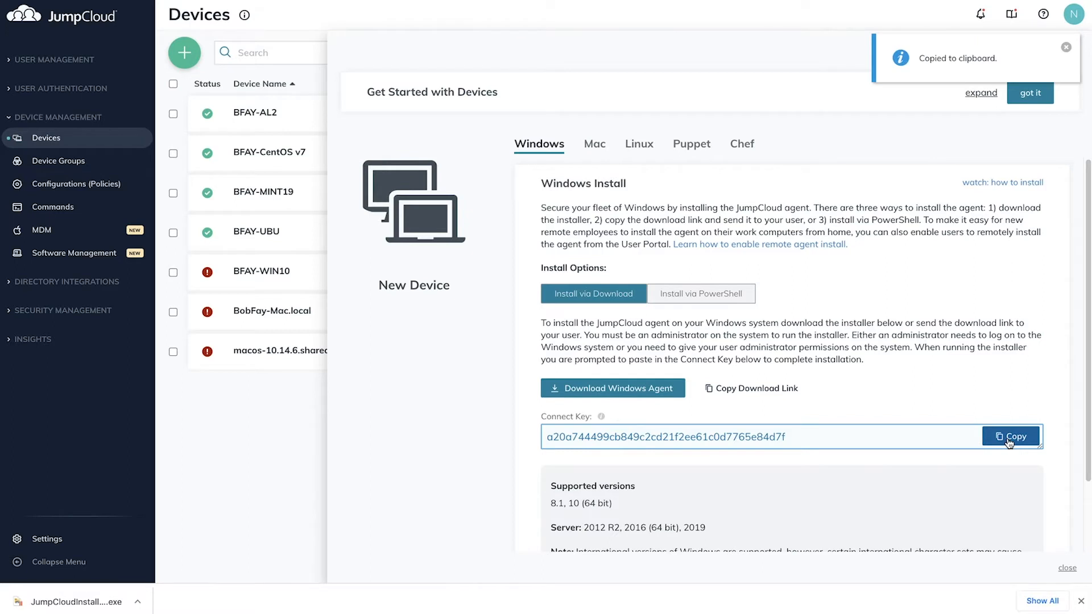
scroll(815, 405, down, 2)
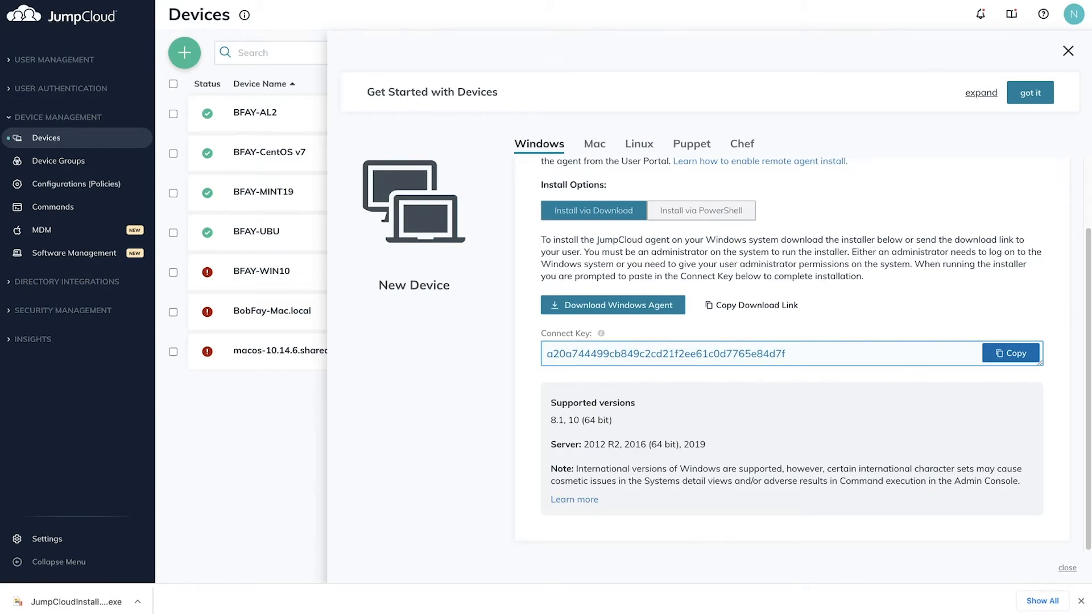
text(***********)
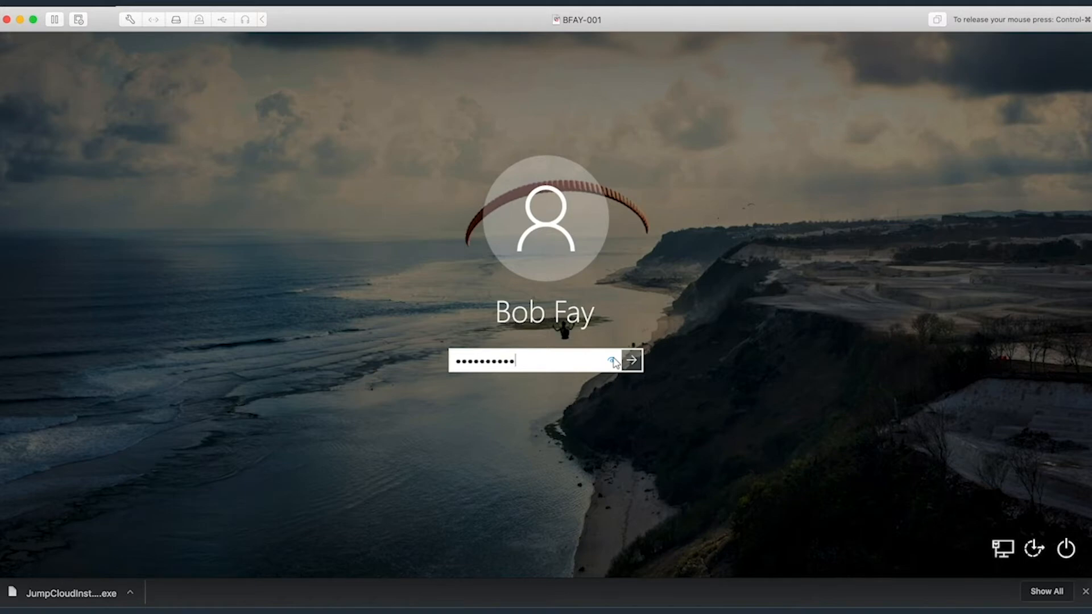
Step: Sign in to the Windows 10 VM and launch JumpCloudInstaller from C:\
click(613, 361)
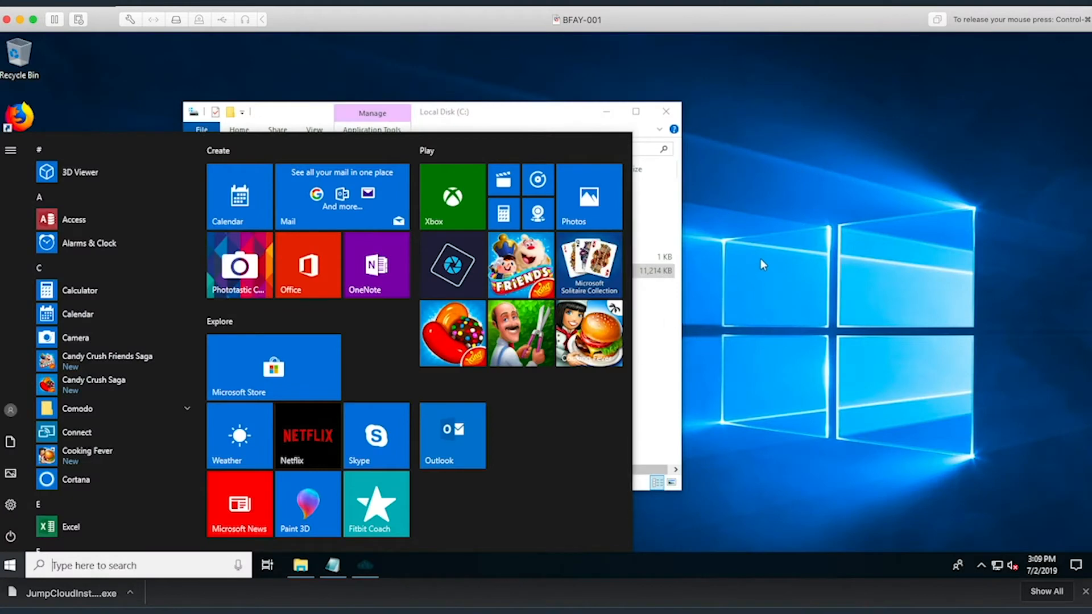
click(760, 258)
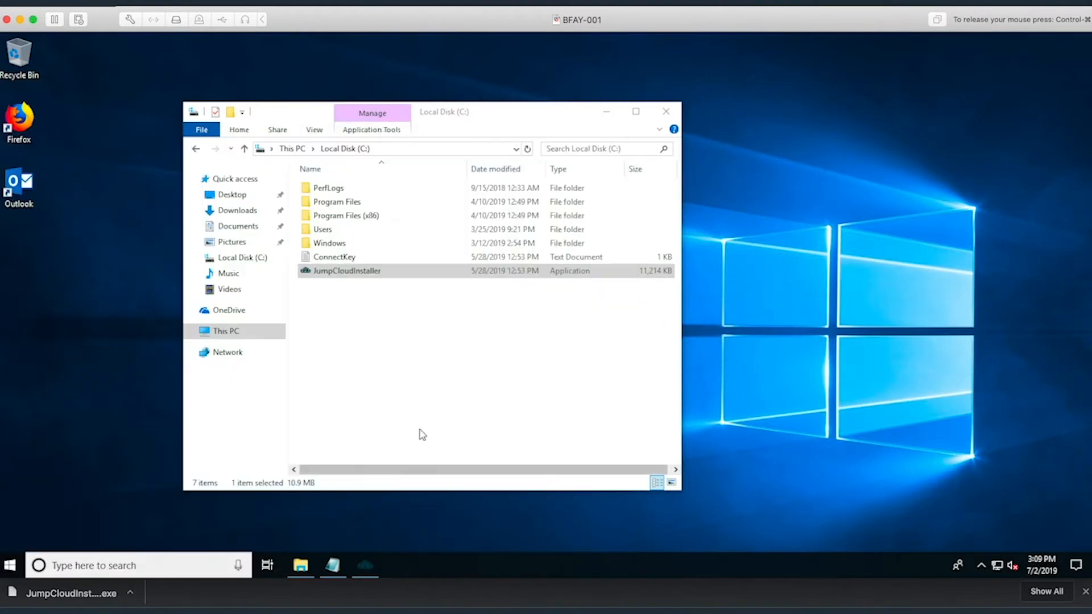
click(453, 327)
click(401, 149)
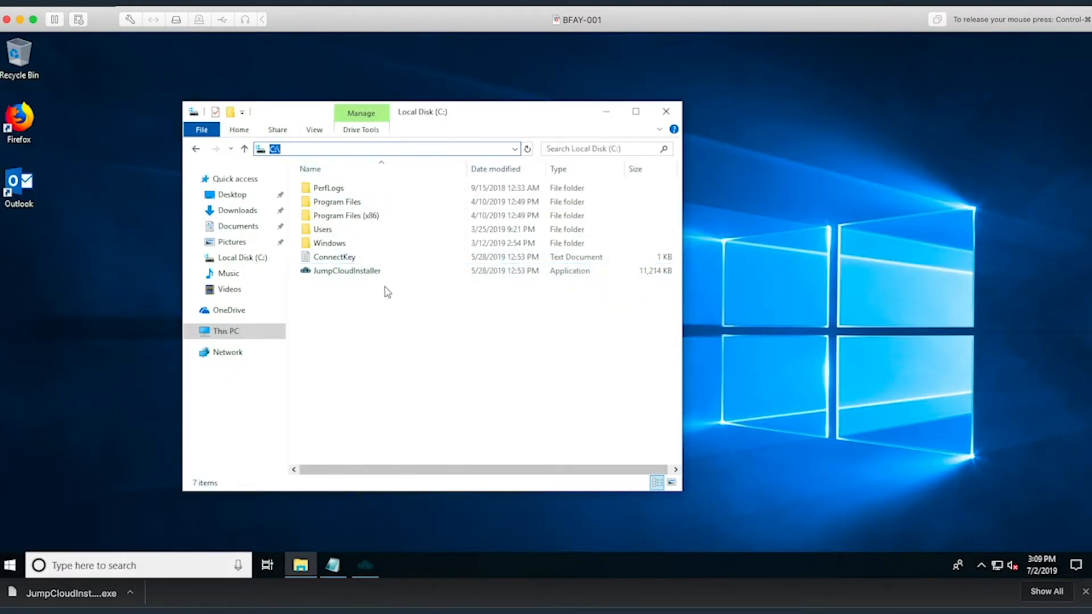
click(376, 272)
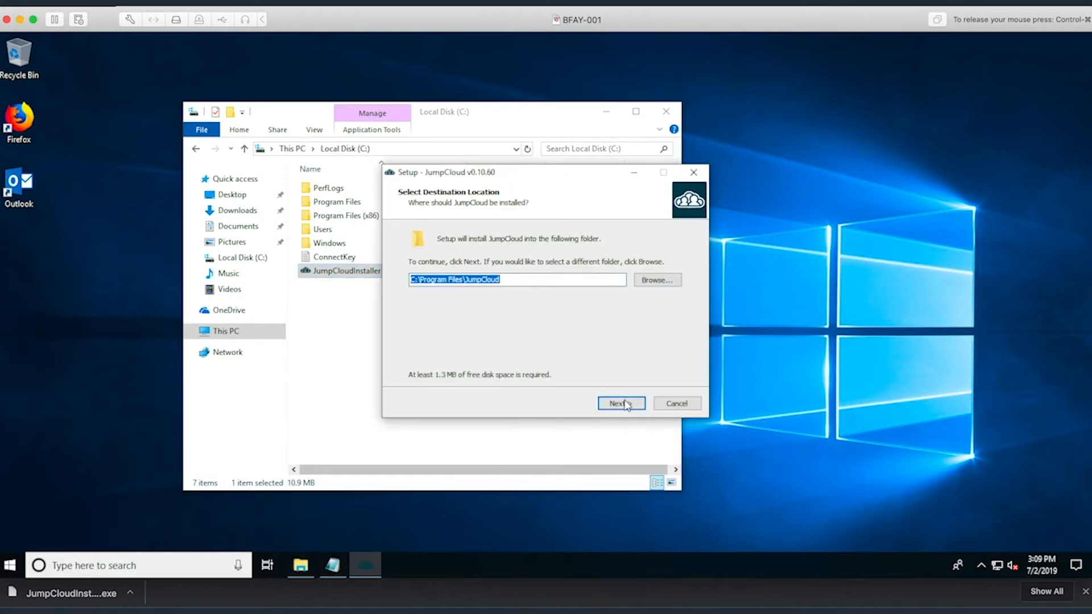
Step: Install the JumpCloud agent using the connect key pasted from the ConnectKey notes, then finish setup
click(622, 403)
click(622, 404)
click(332, 565)
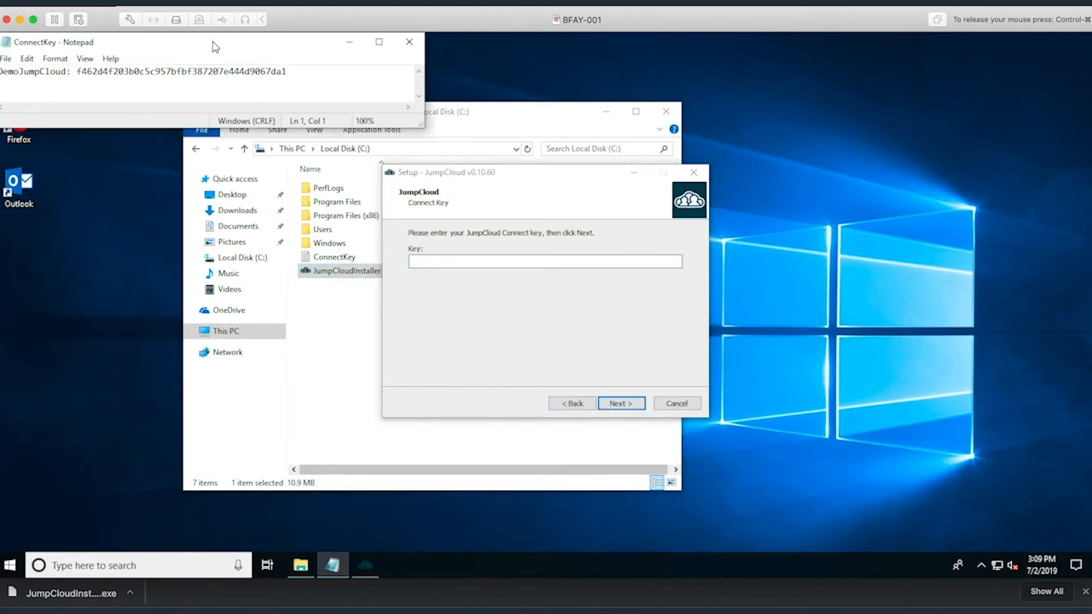
double_click(219, 71)
click(450, 261)
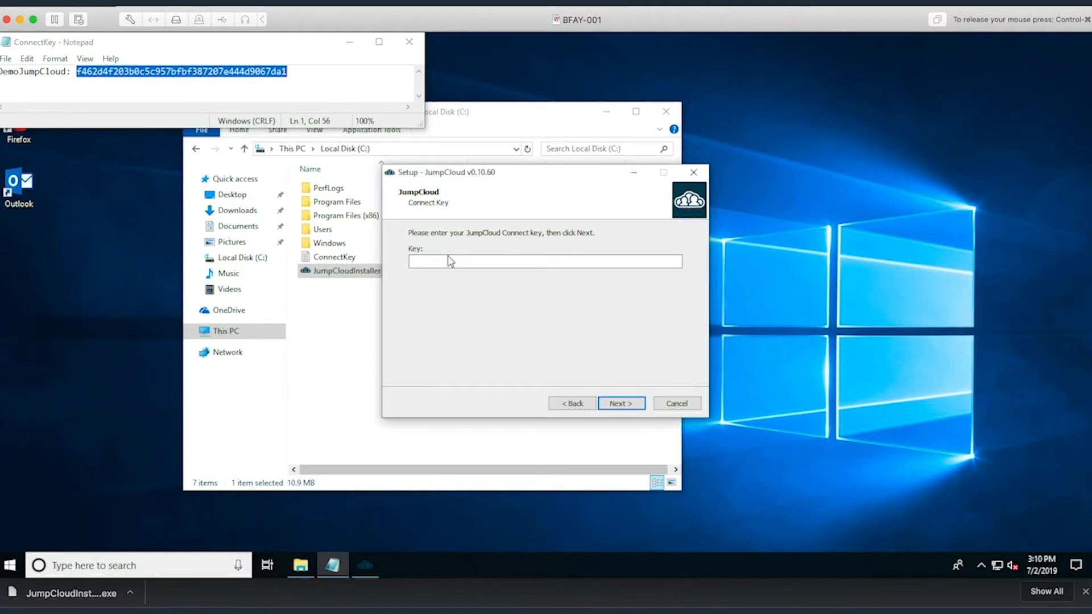
key(ctrl+v)
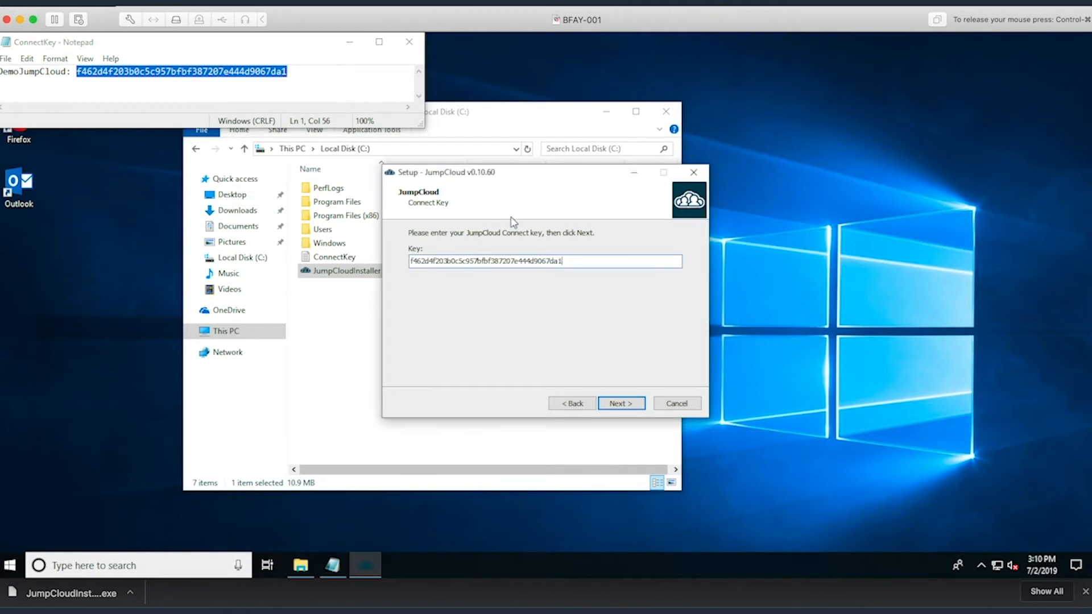
click(615, 403)
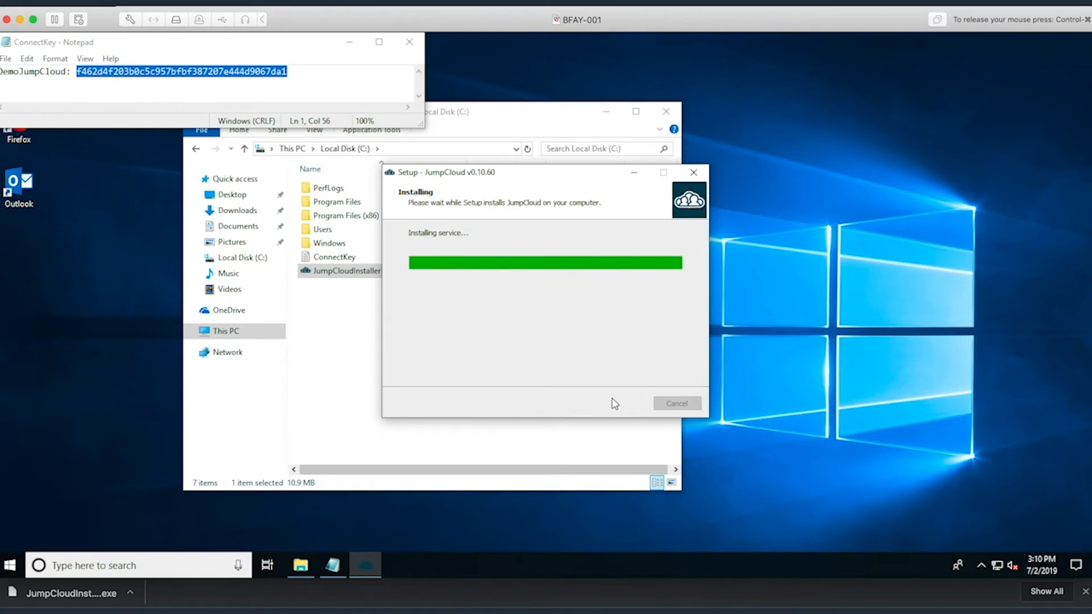
click(619, 403)
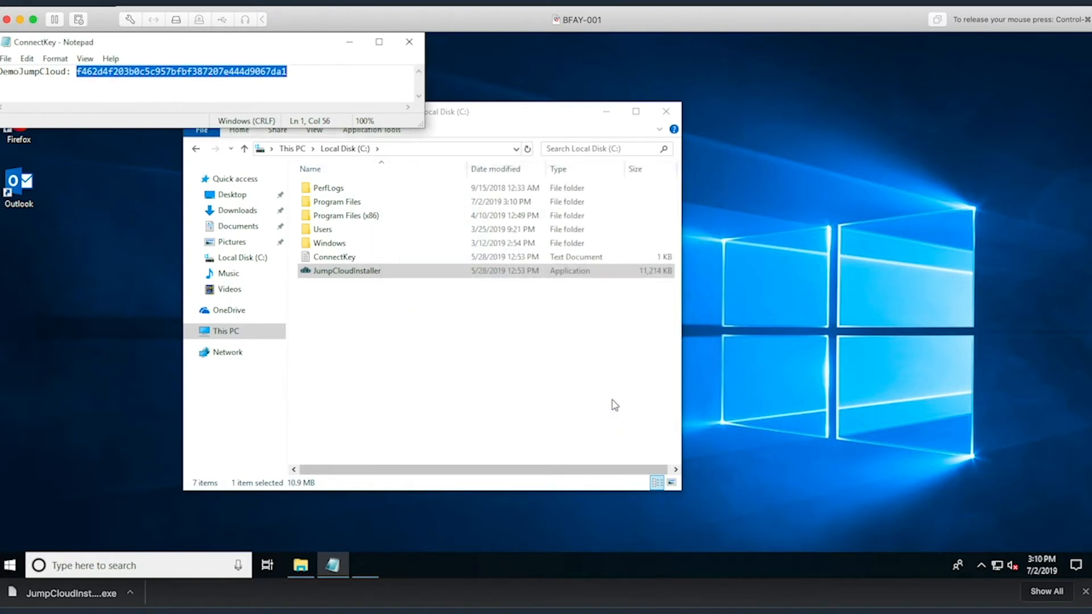
key(super+Tab)
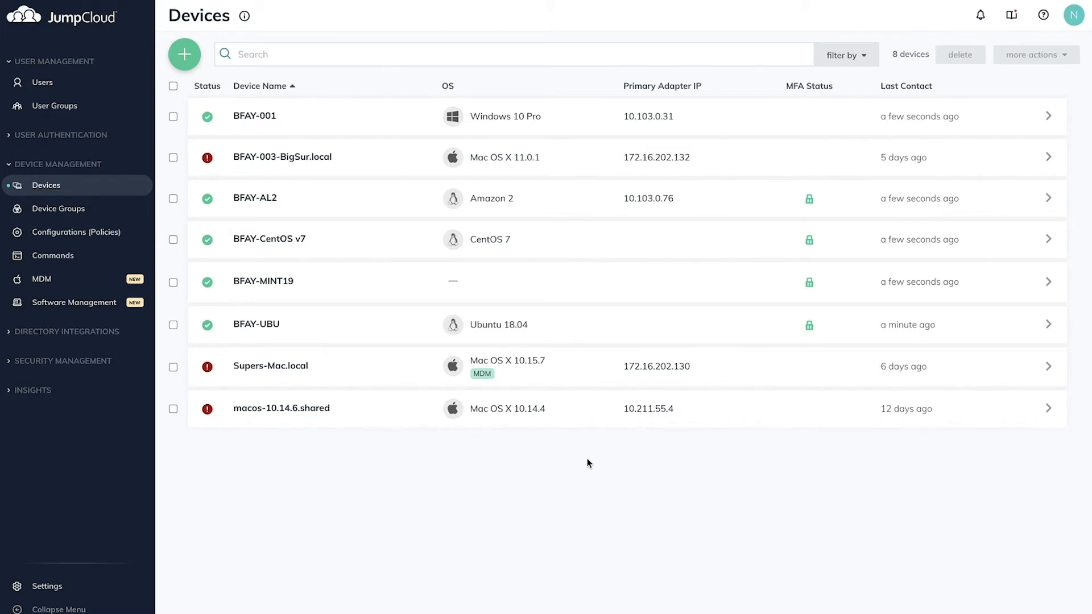
Step: Inspect the BFAY-001 device details panel, then switch to the Users list
click(402, 121)
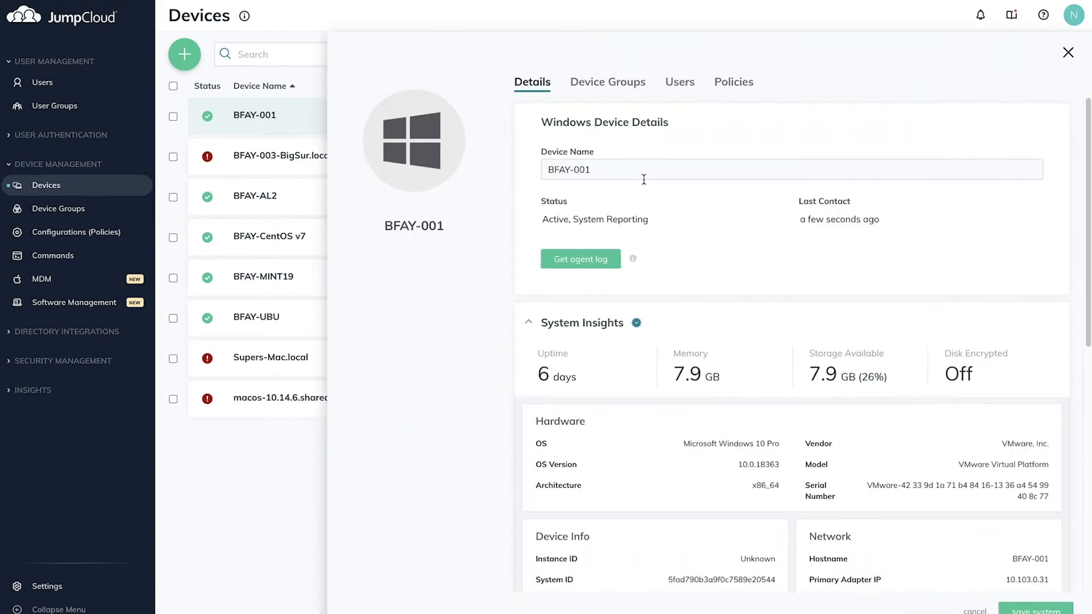
scroll(744, 316, down, 2)
scroll(756, 335, down, 1)
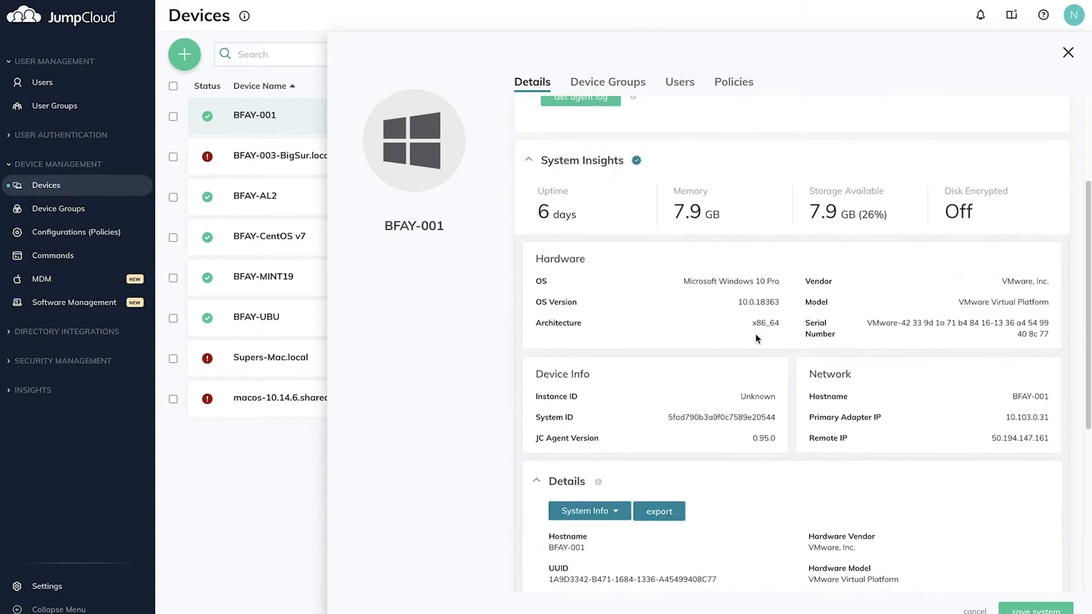
scroll(755, 336, down, 2)
scroll(756, 338, down, 3)
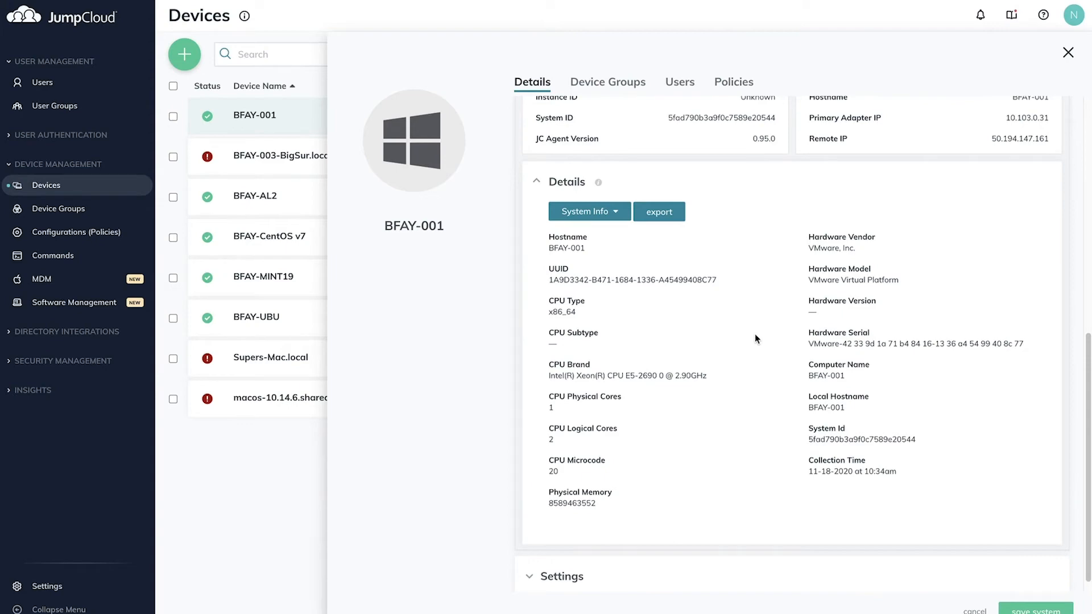
click(89, 85)
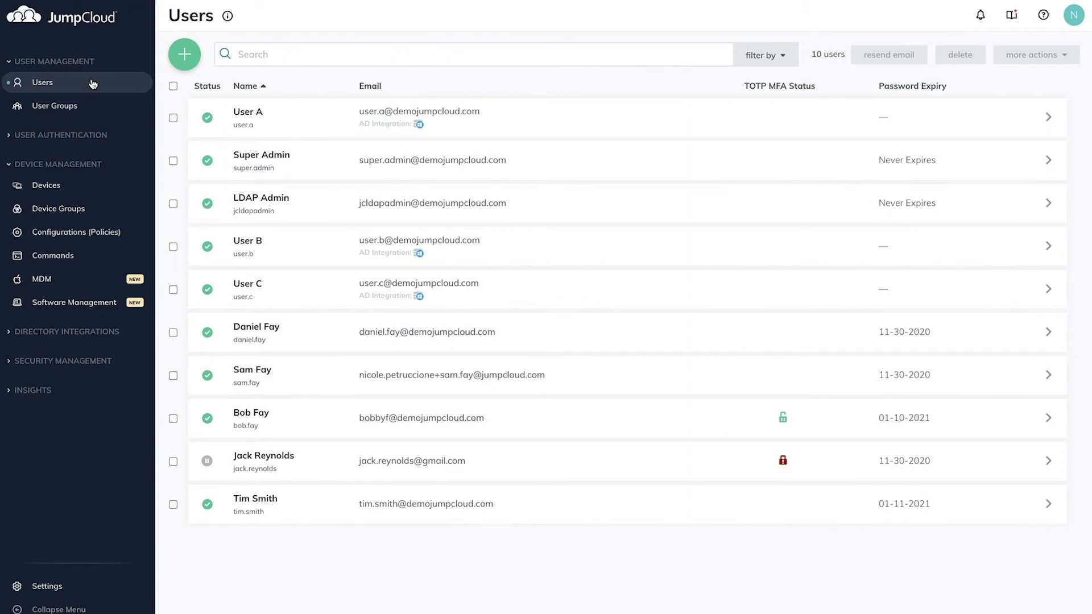
Step: Open User A's details, read the 'Creating a Local User Account' explanation, then return to Devices
click(292, 119)
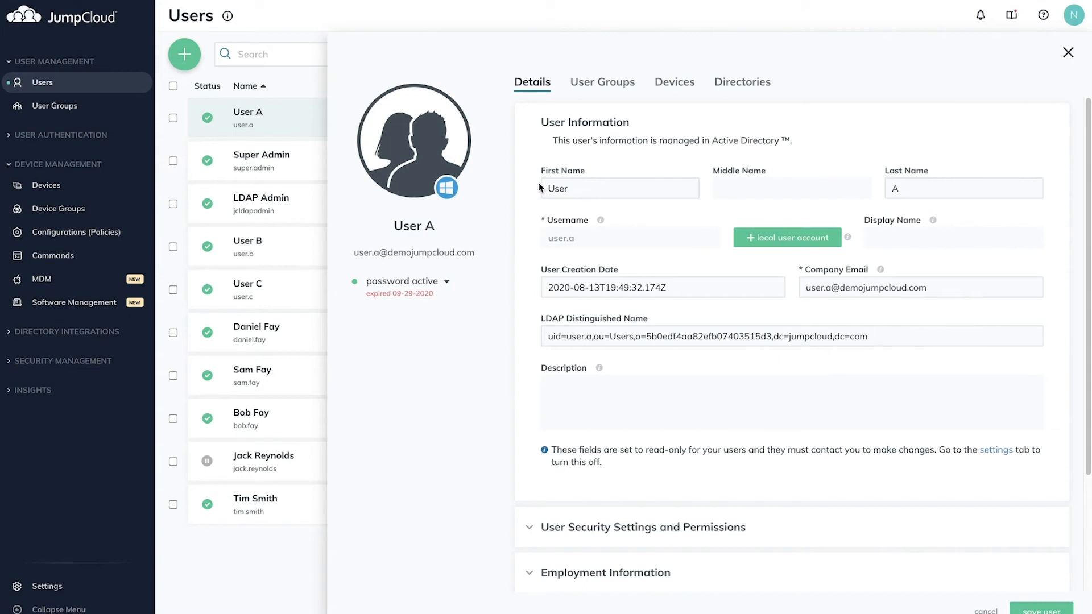
drag(589, 218, 544, 223)
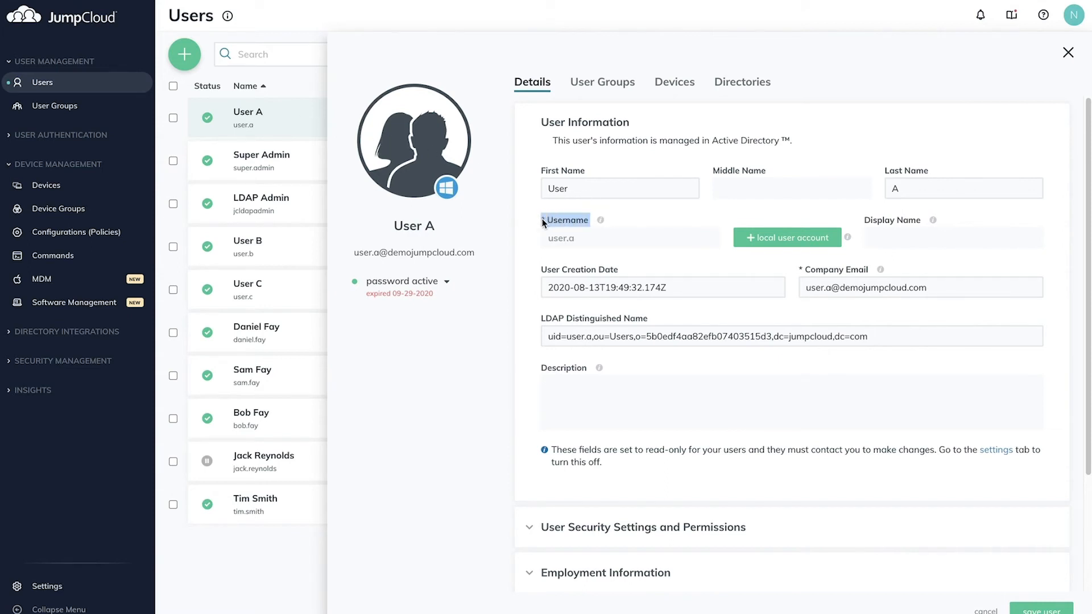
click(615, 224)
click(835, 250)
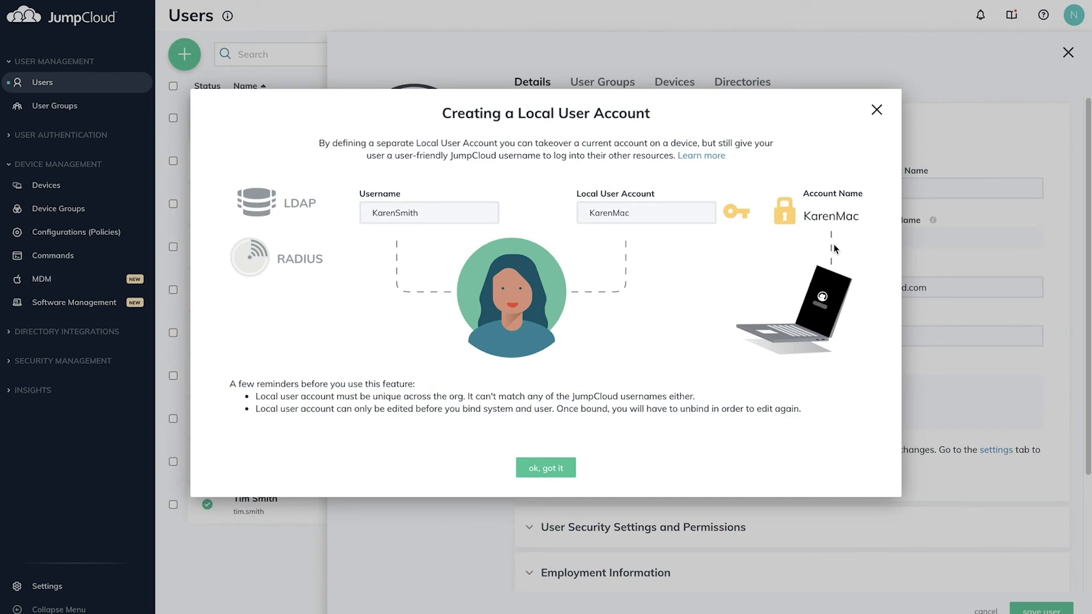
click(554, 467)
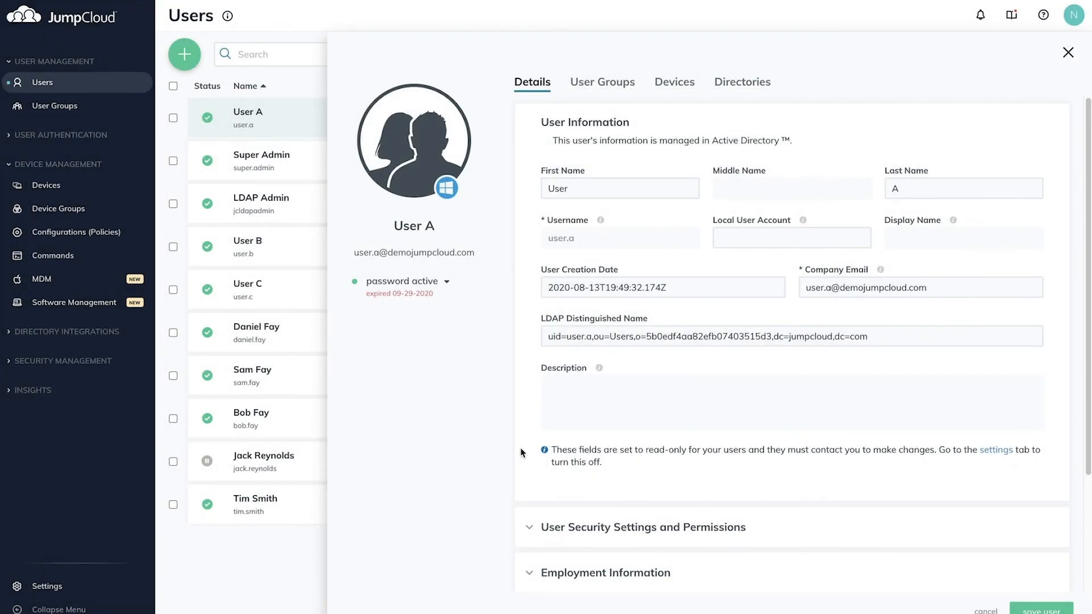
click(78, 193)
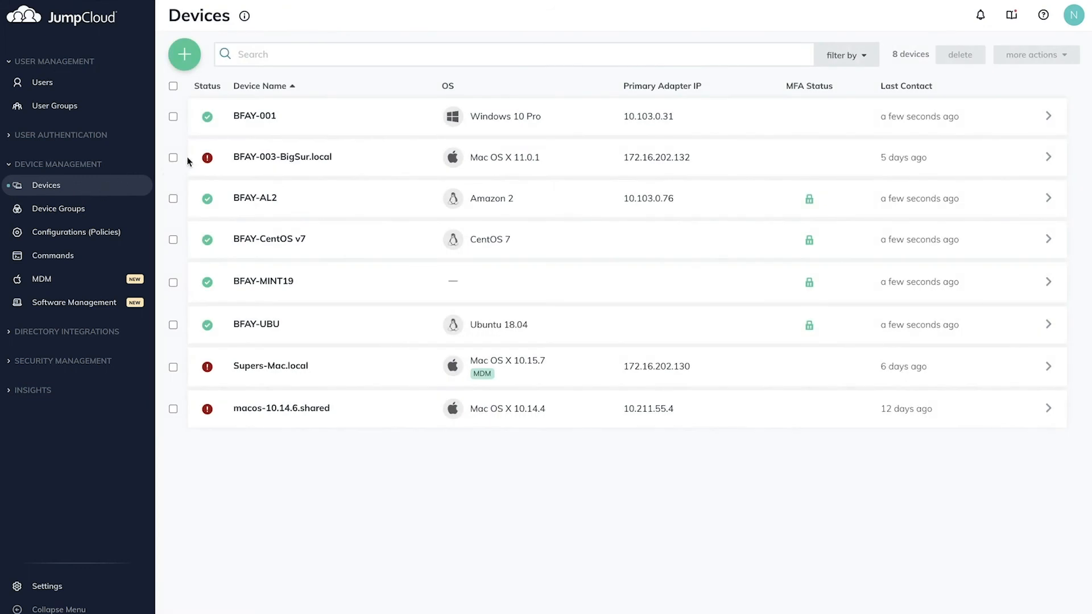
Step: On BFAY-001's Users tab, bind the eighth user as a Standard User and save
click(312, 121)
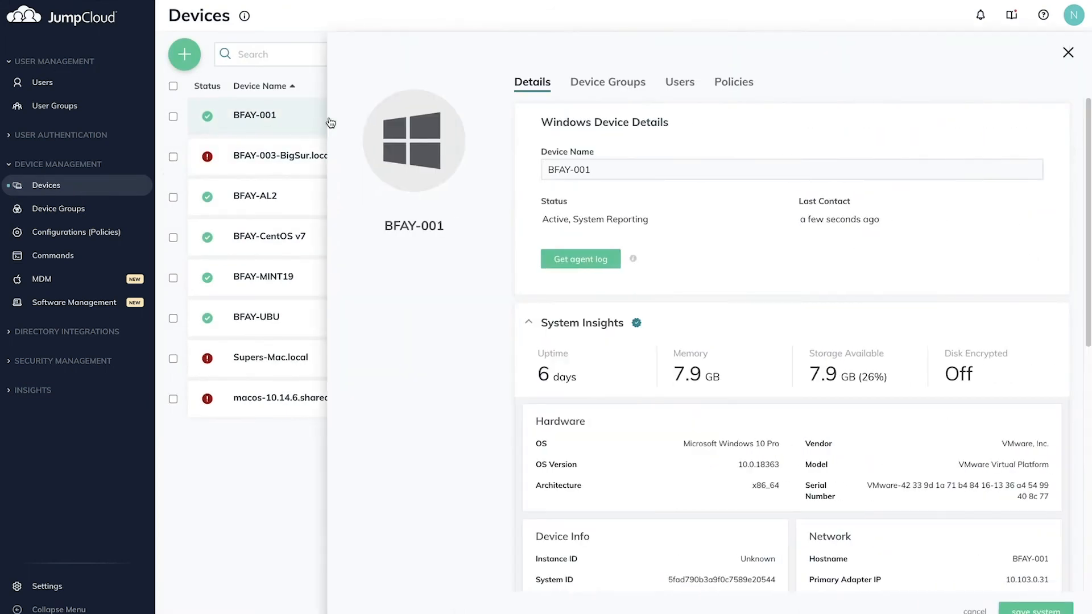
click(679, 85)
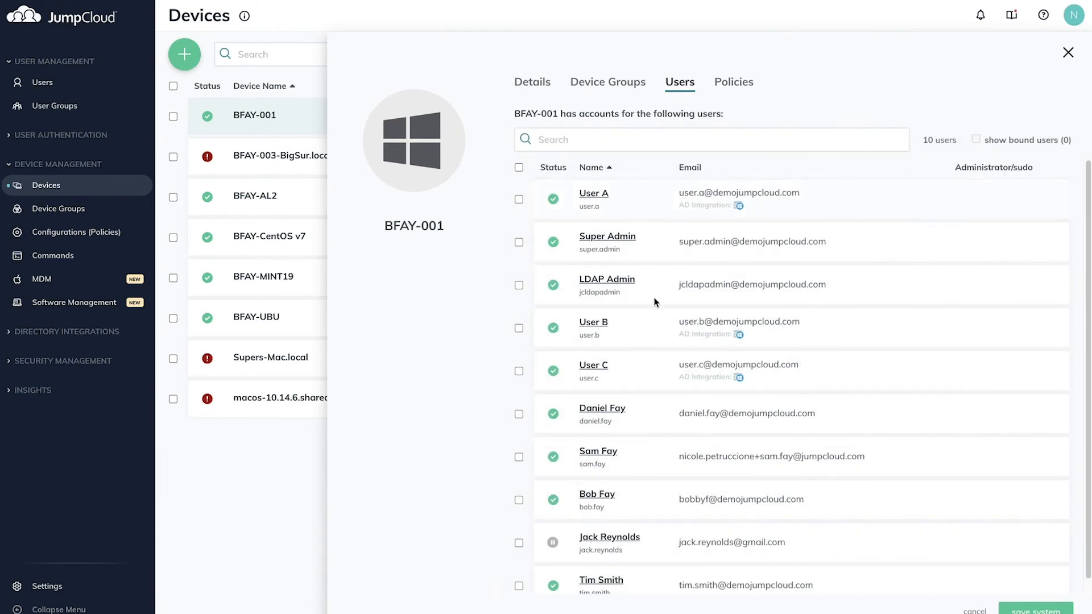
click(519, 500)
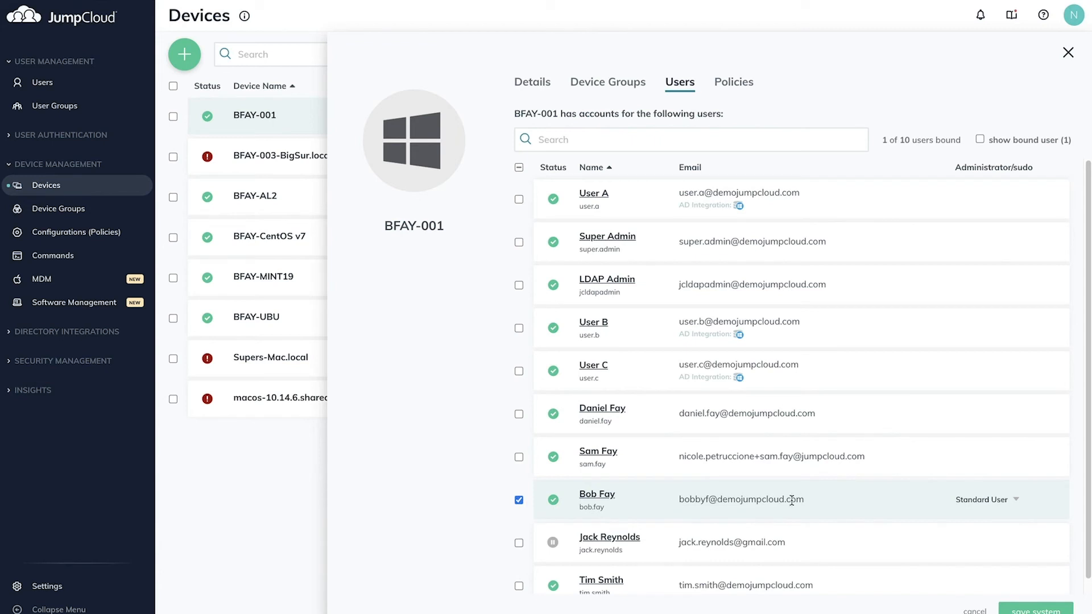
click(1000, 505)
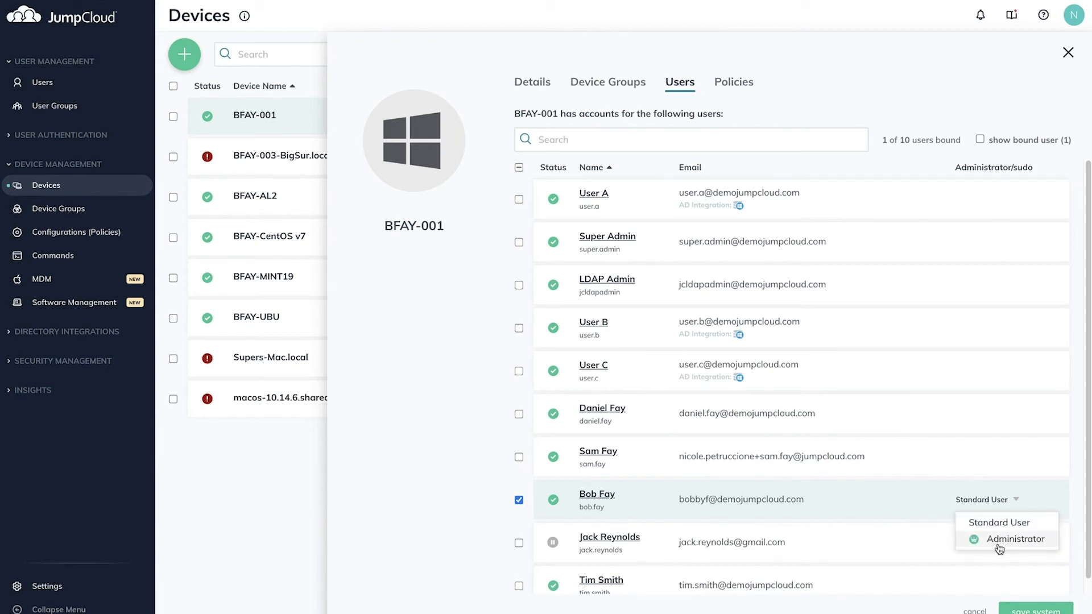
click(997, 523)
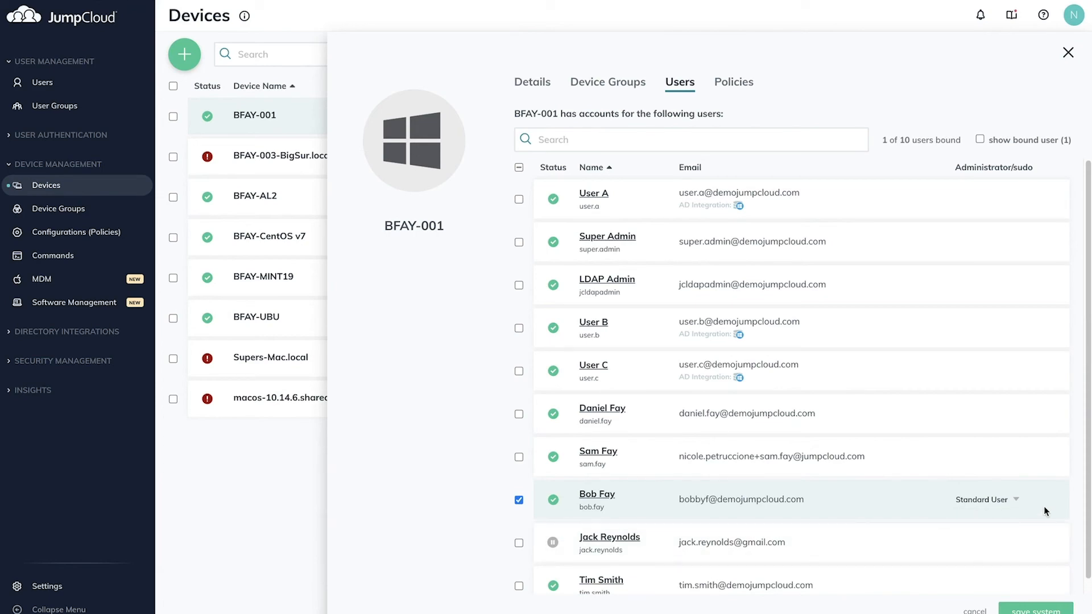
click(1040, 609)
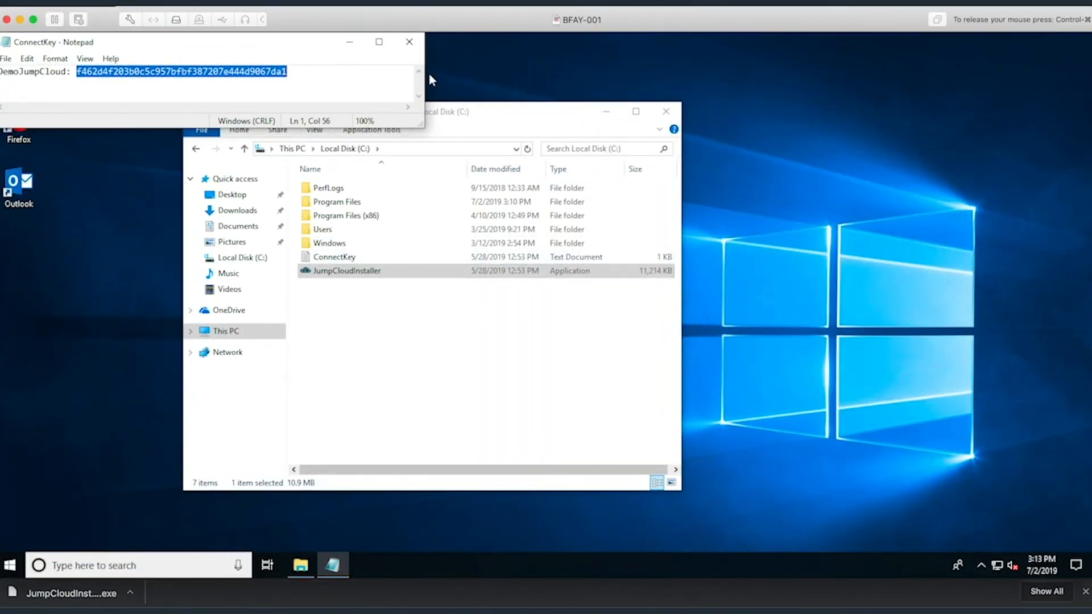
Step: Close the ConnectKey notes without saving, close Explorer, and sign out of Windows
click(413, 50)
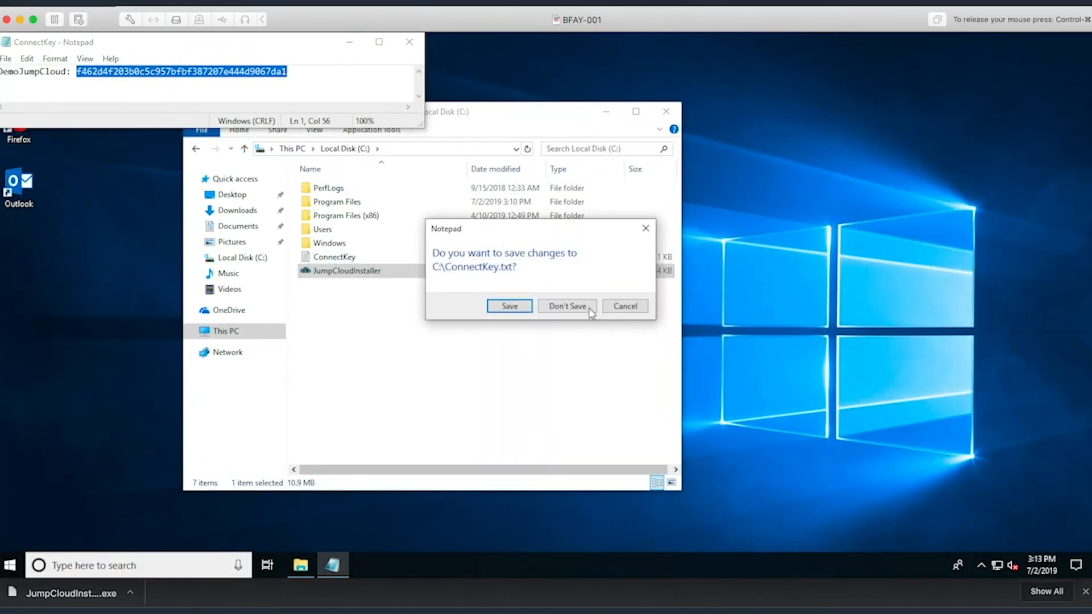
click(589, 308)
click(666, 111)
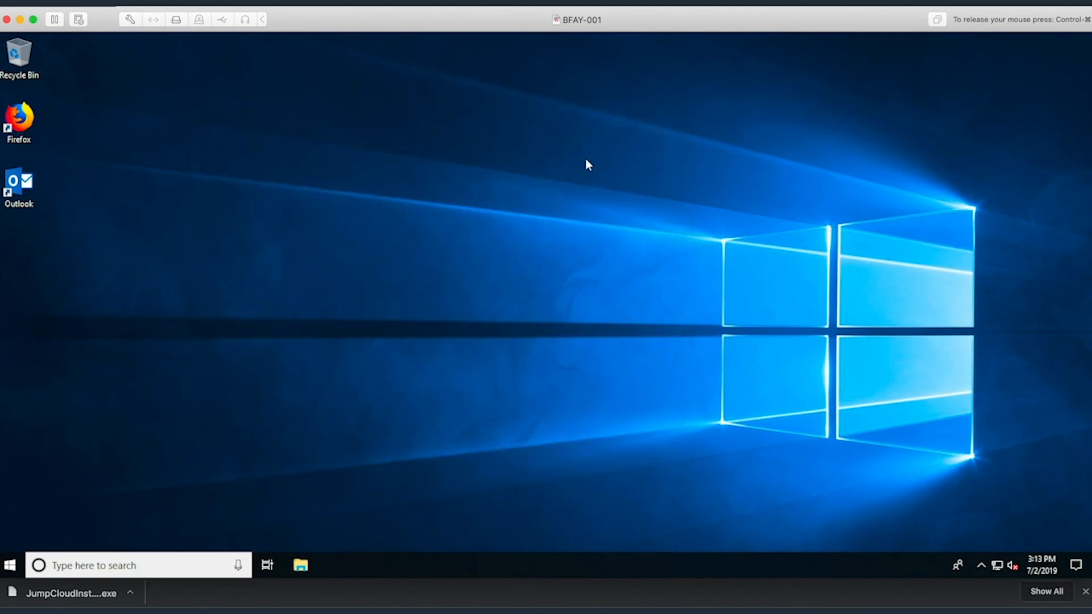
click(10, 565)
click(13, 415)
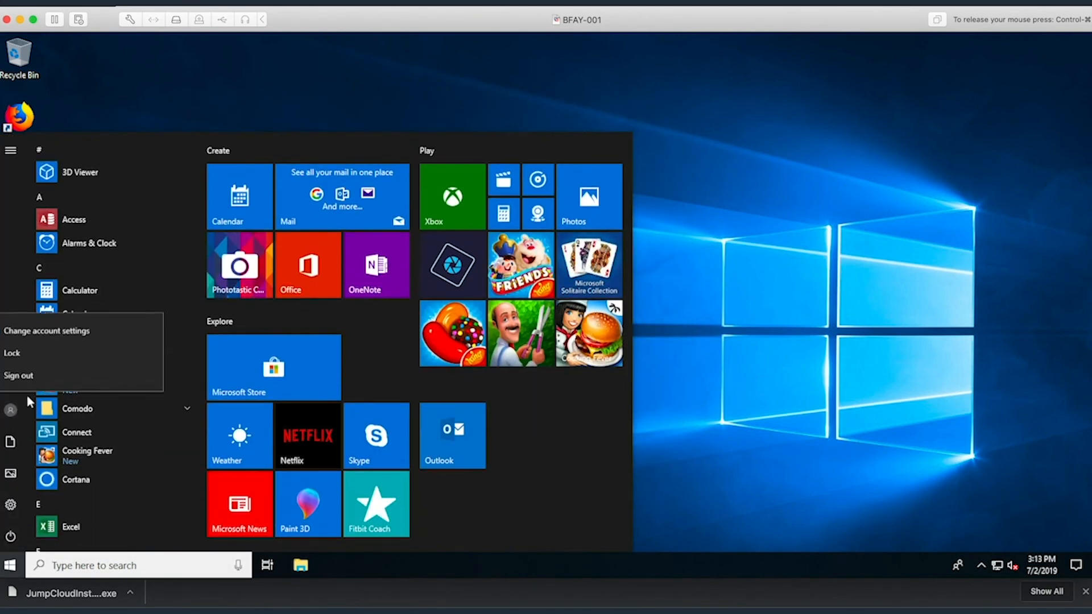
click(38, 374)
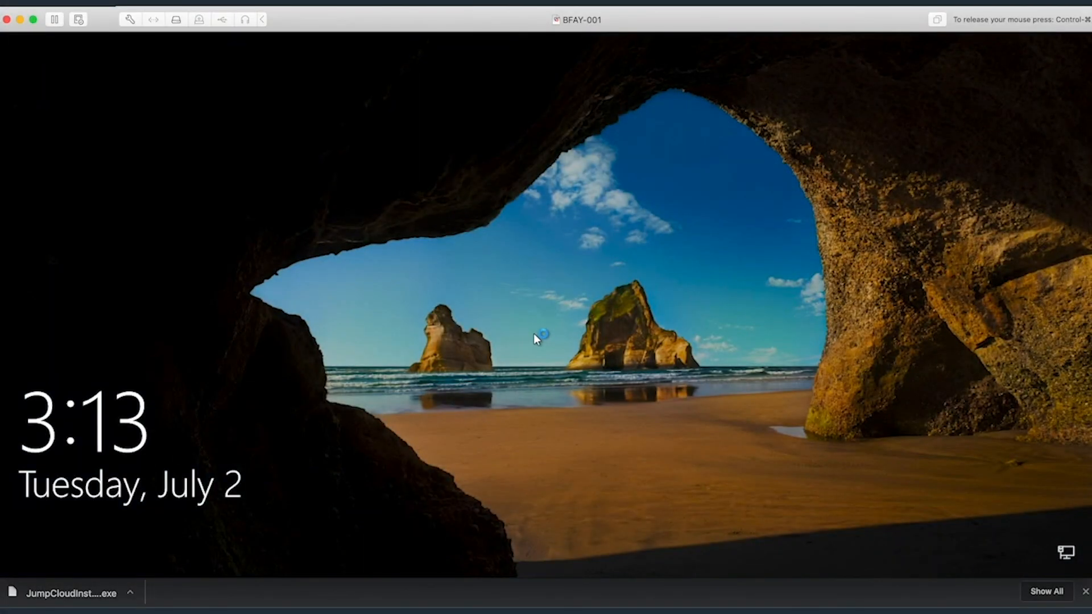
Step: Sign back in on the VM with the bound user's password
click(533, 333)
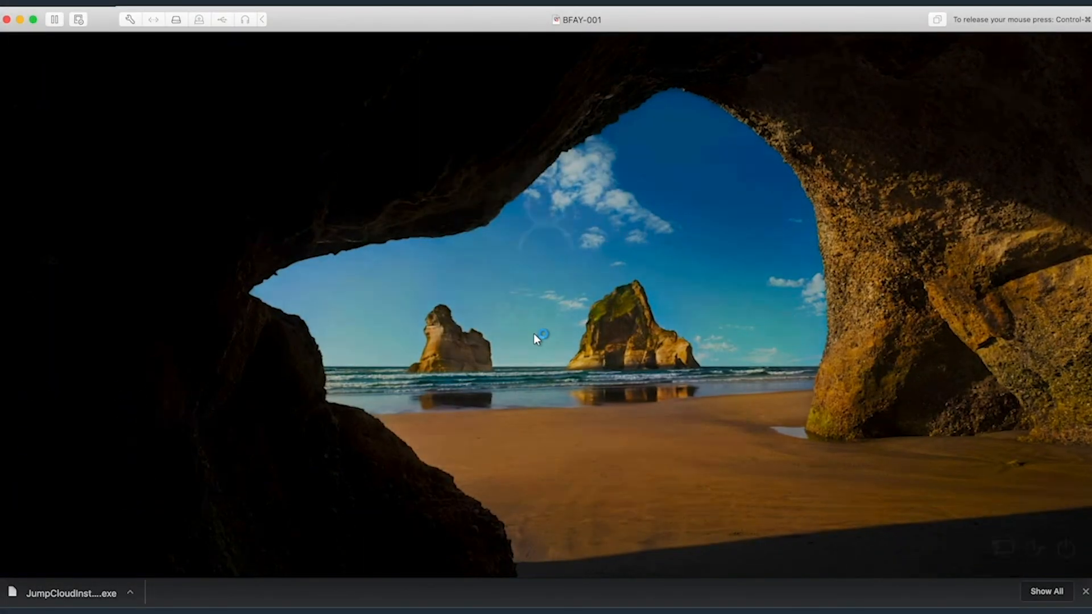
click(612, 366)
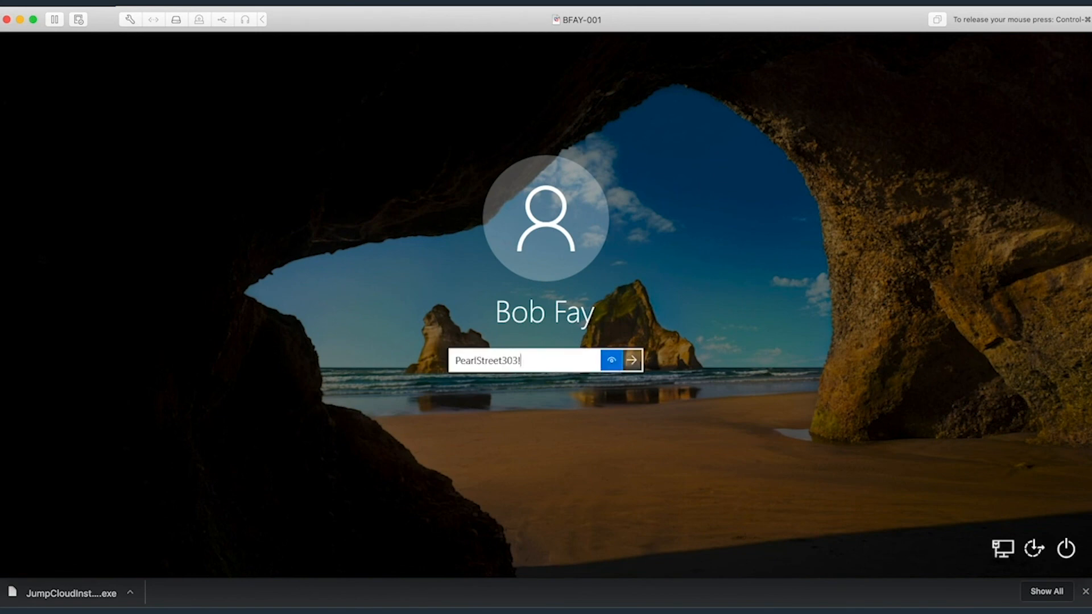
key(Return)
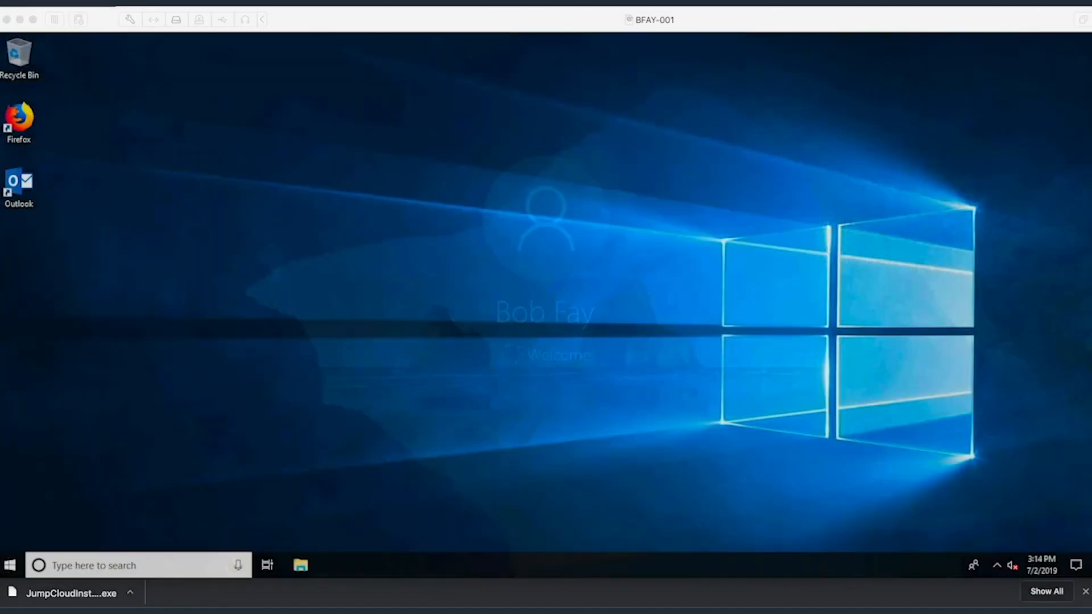